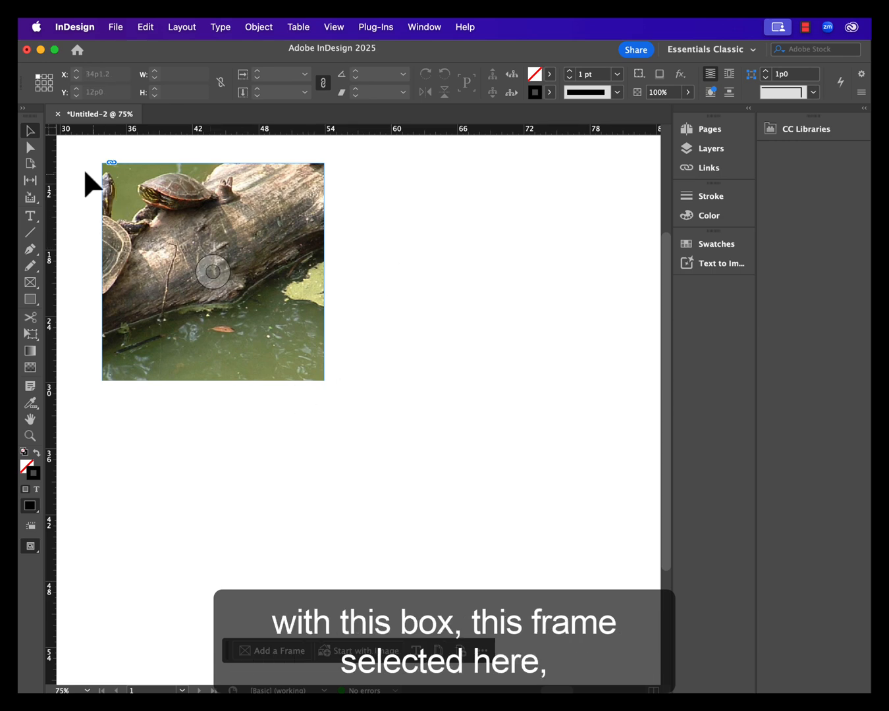
Step: Select the turtle photo's frame and extract a color theme from the photo with the Color Theme tool, keeping the theme strip below it
left_click(213, 271)
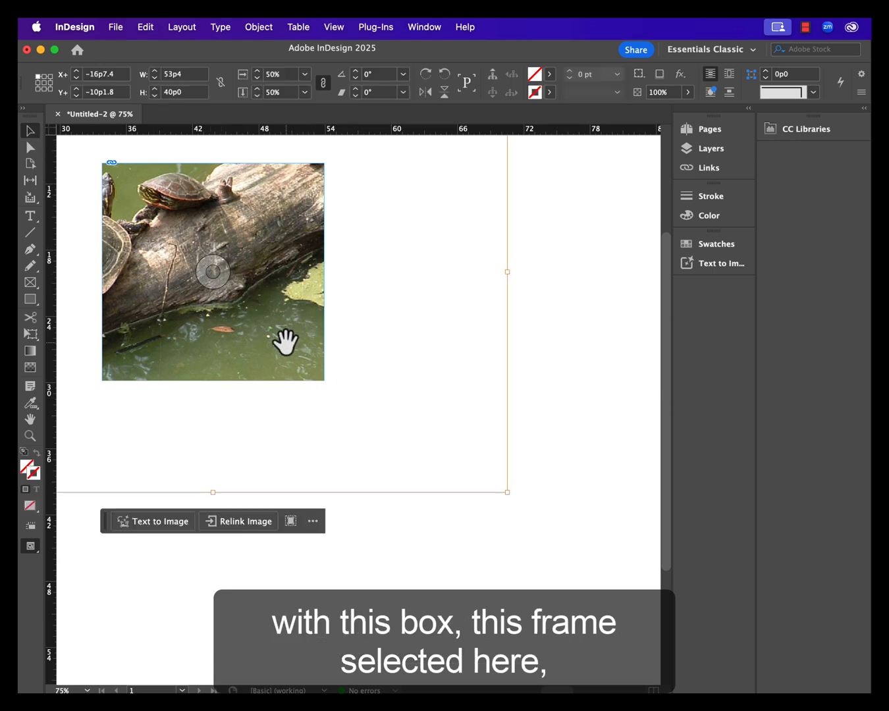
key("Escape")
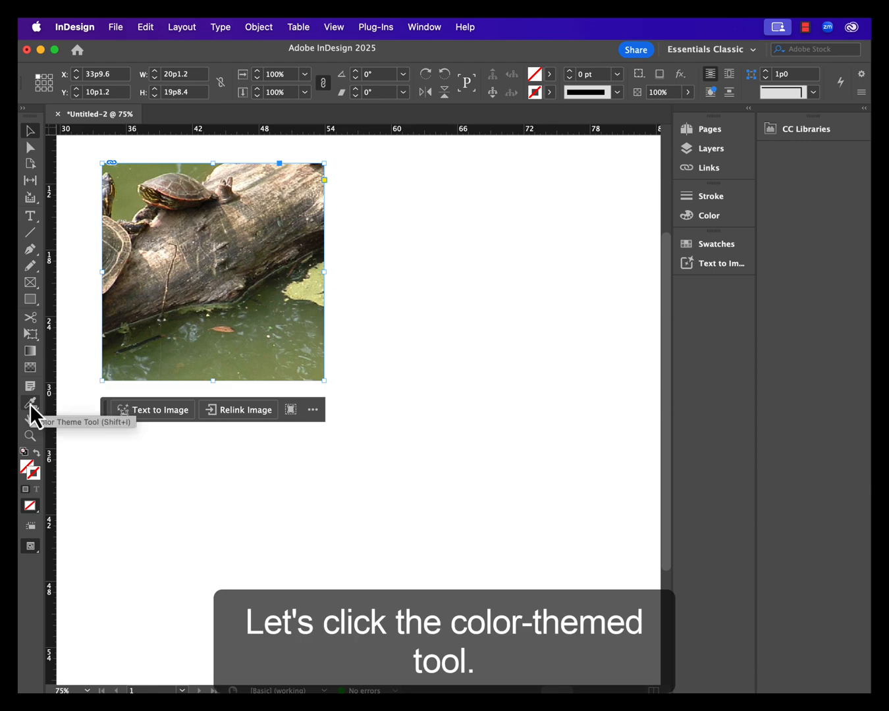
left_click(30, 406)
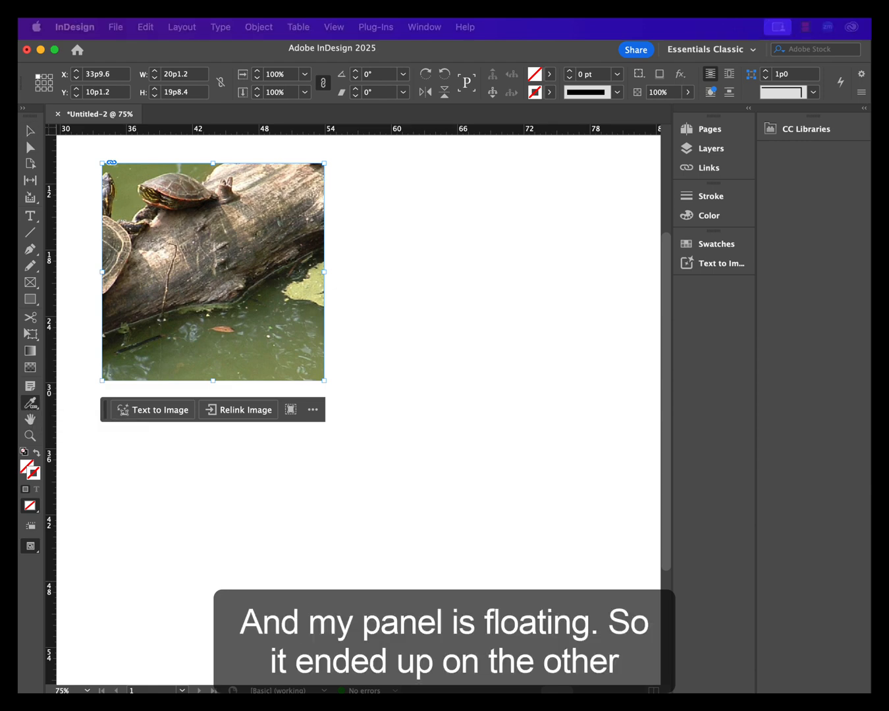
left_click_drag(52, 178, 127, 457)
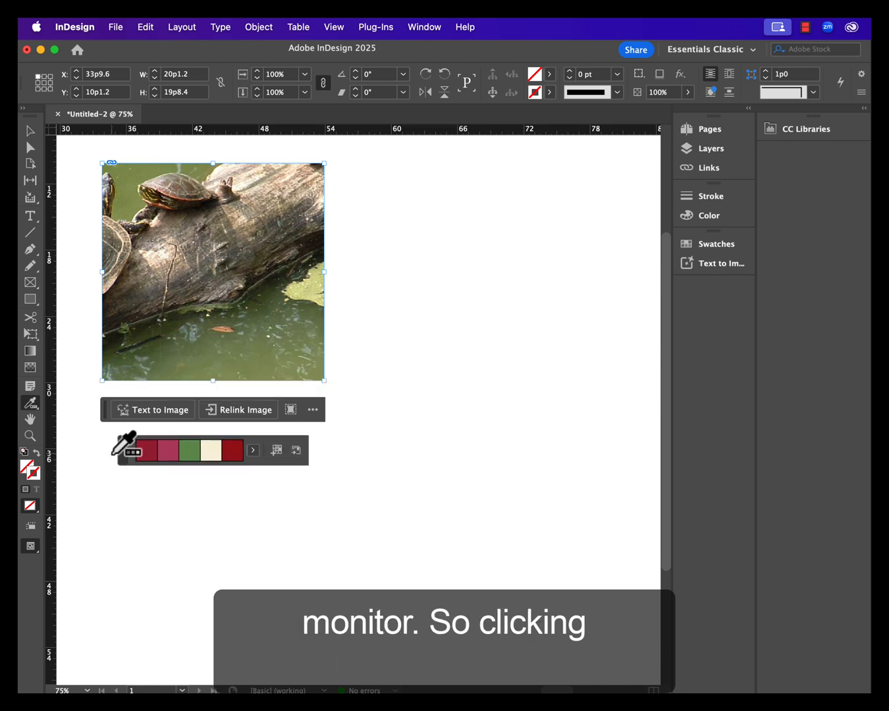
left_click(217, 311)
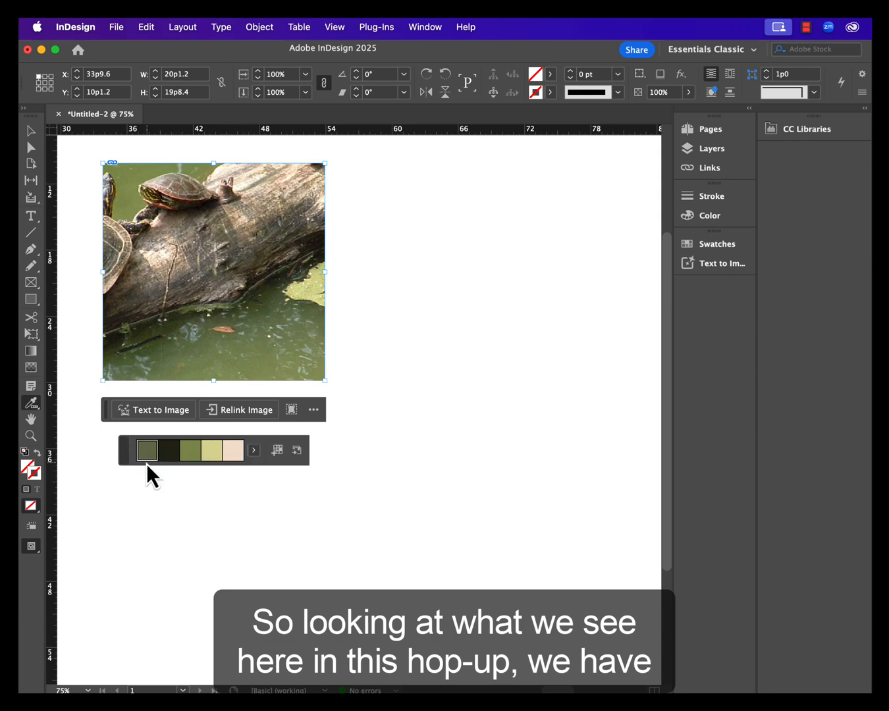
Step: Choose the Bright variation of the turtle photo's color theme and add it to the document swatches
left_click(253, 451)
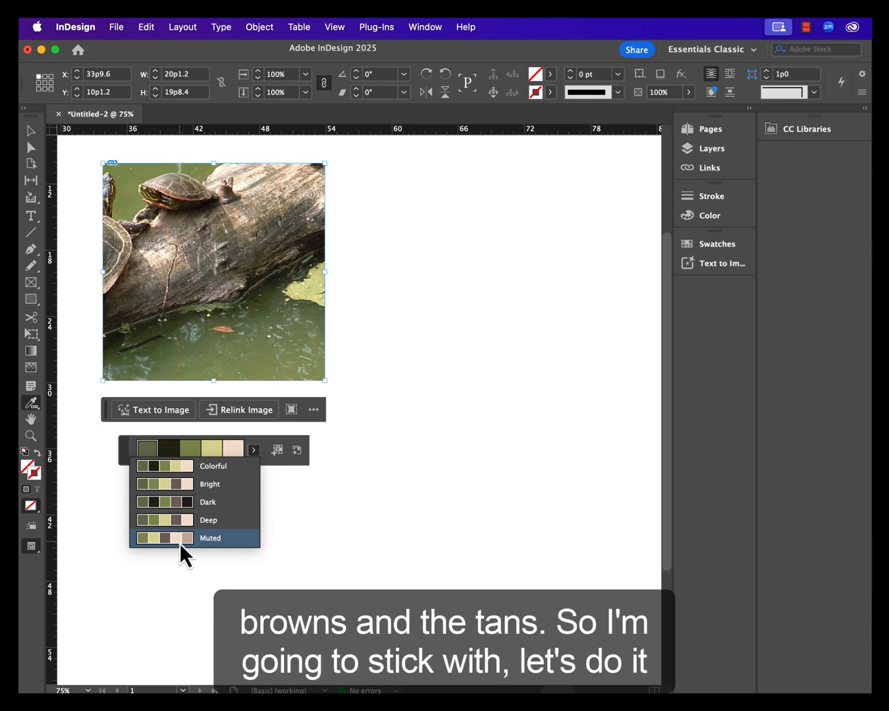
left_click(222, 485)
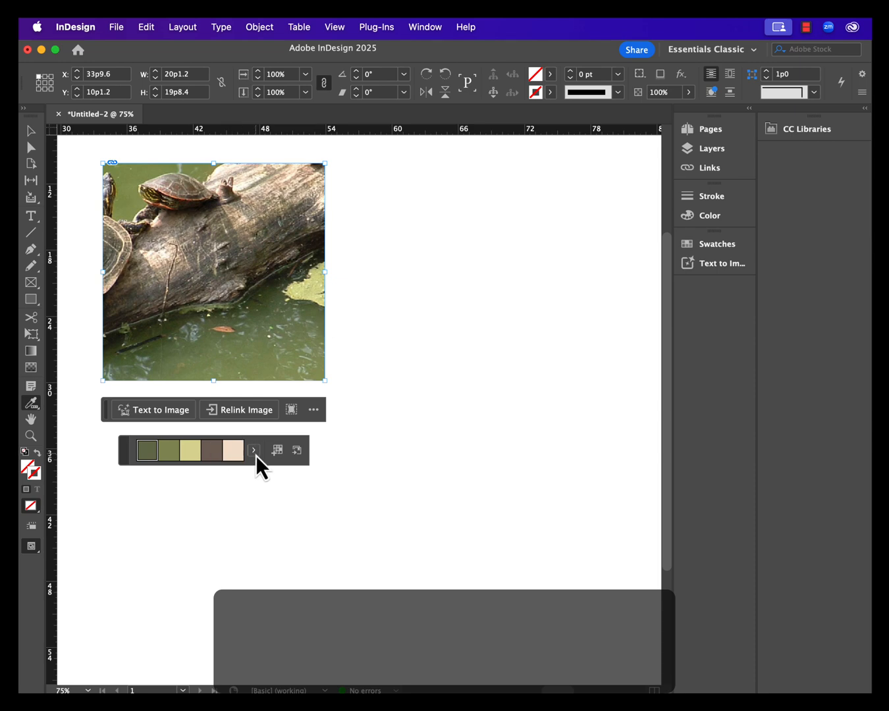
left_click(146, 450)
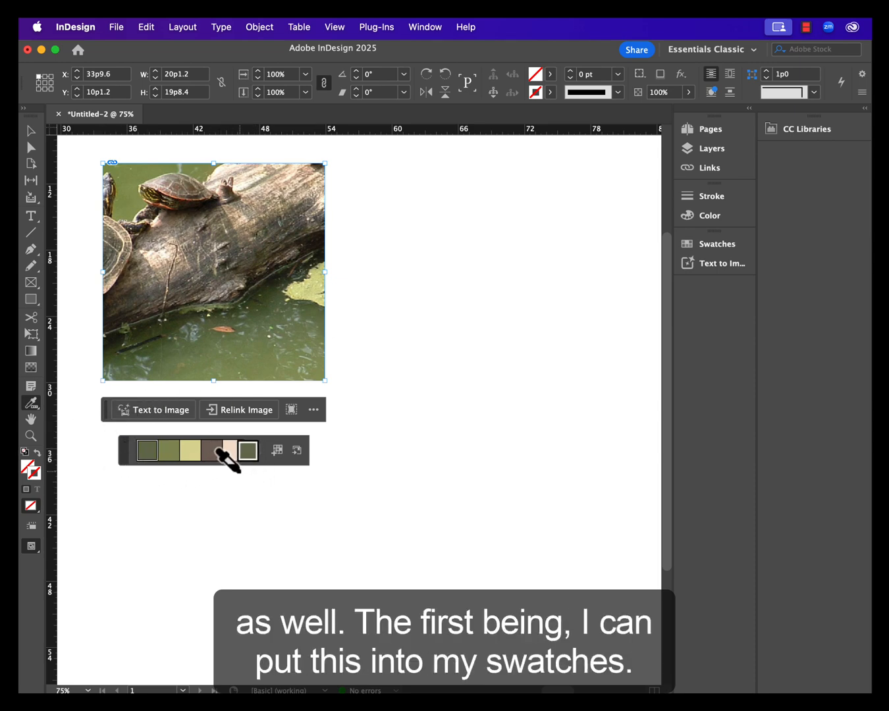
left_click(277, 451)
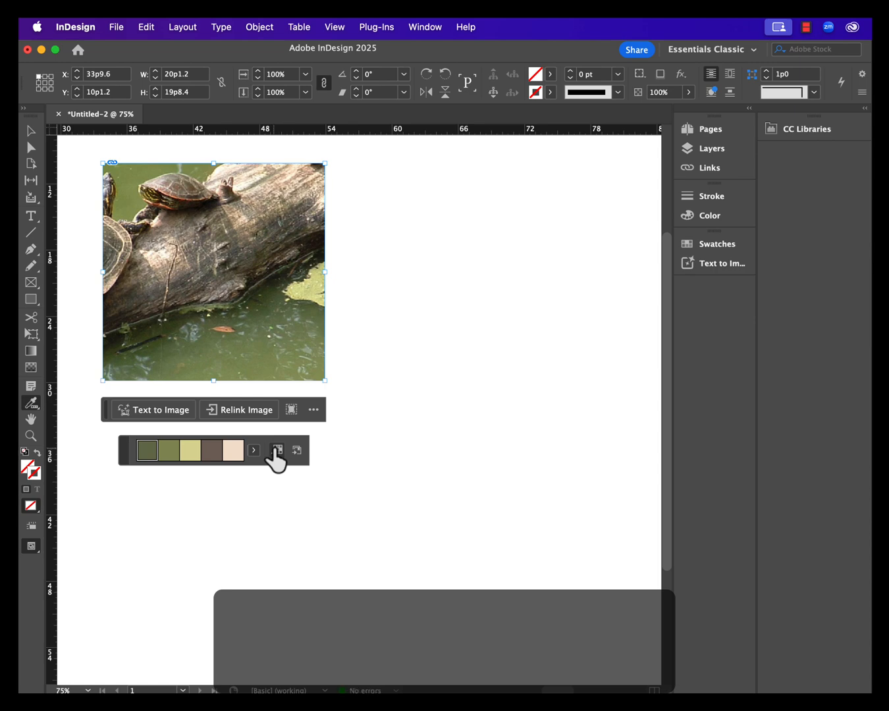
Step: Inspect the Bright_Theme colors in a floating, widened swatches list with Colorful_Theme 2 collapsed, and dock the list back
left_click(703, 249)
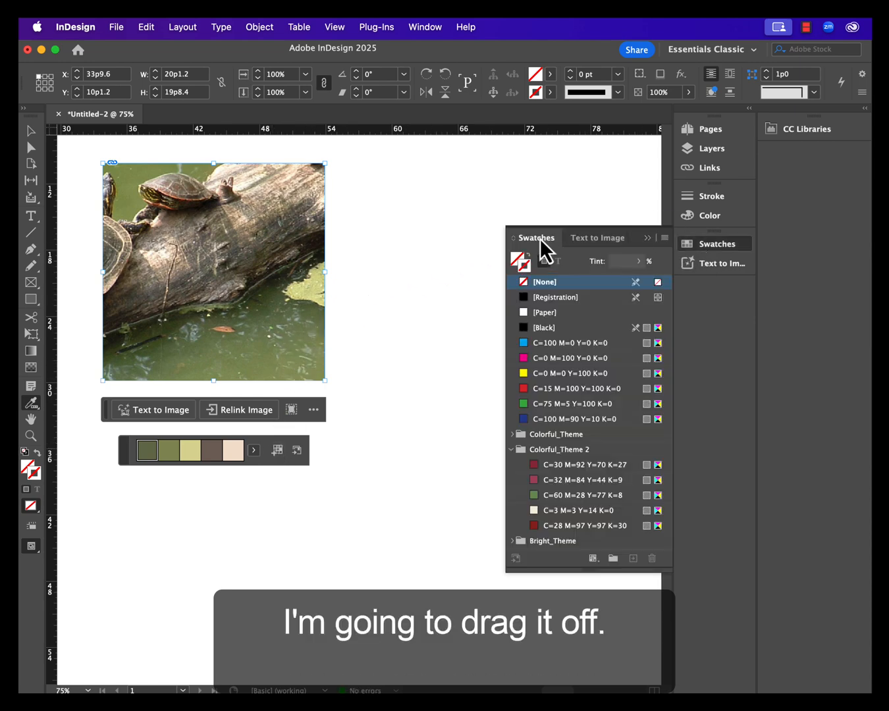
left_click_drag(538, 240, 422, 183)
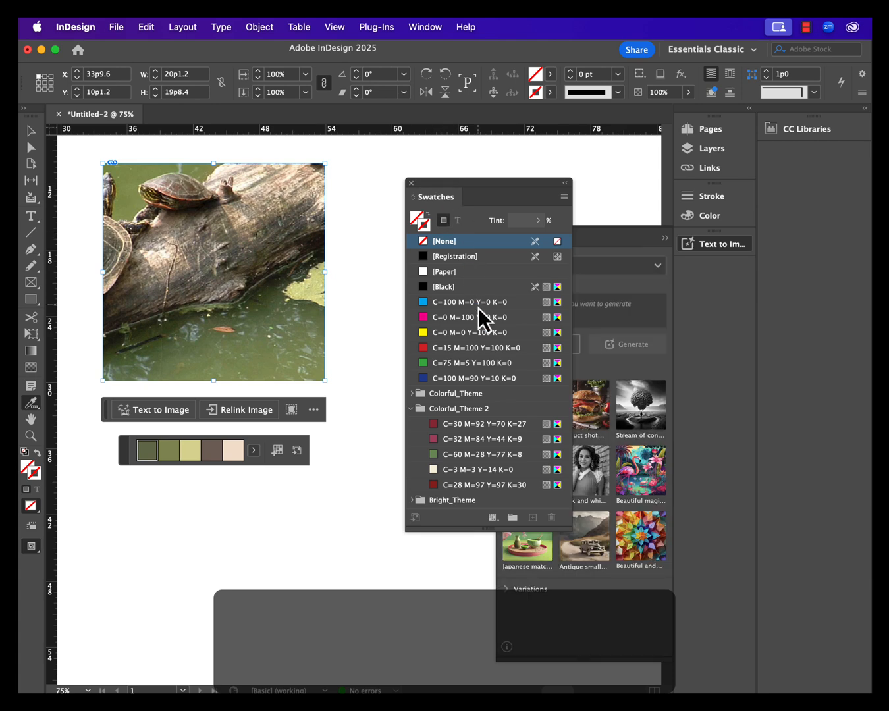
left_click(412, 409)
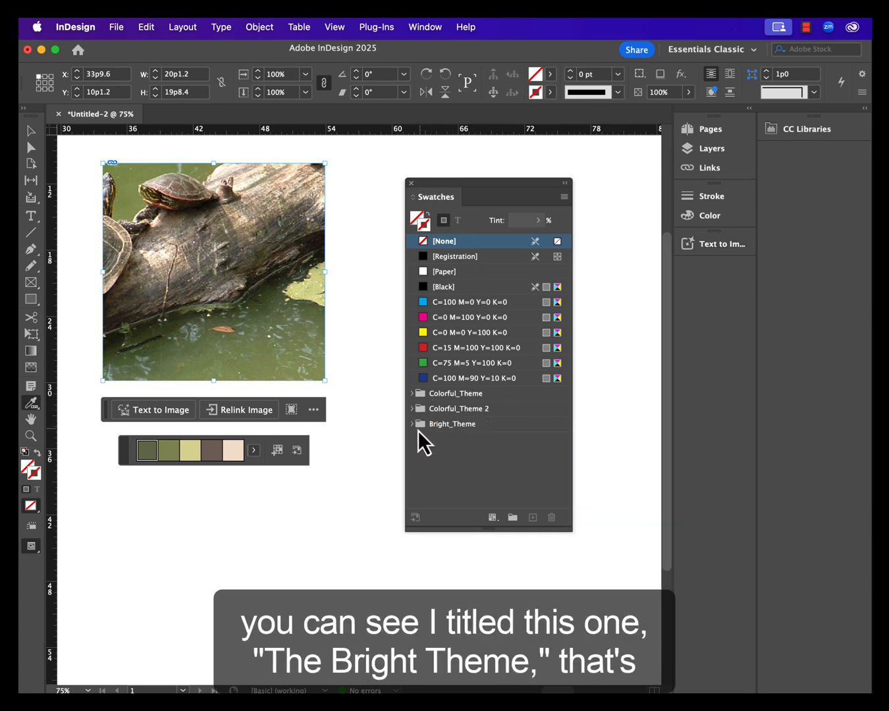
left_click(413, 425)
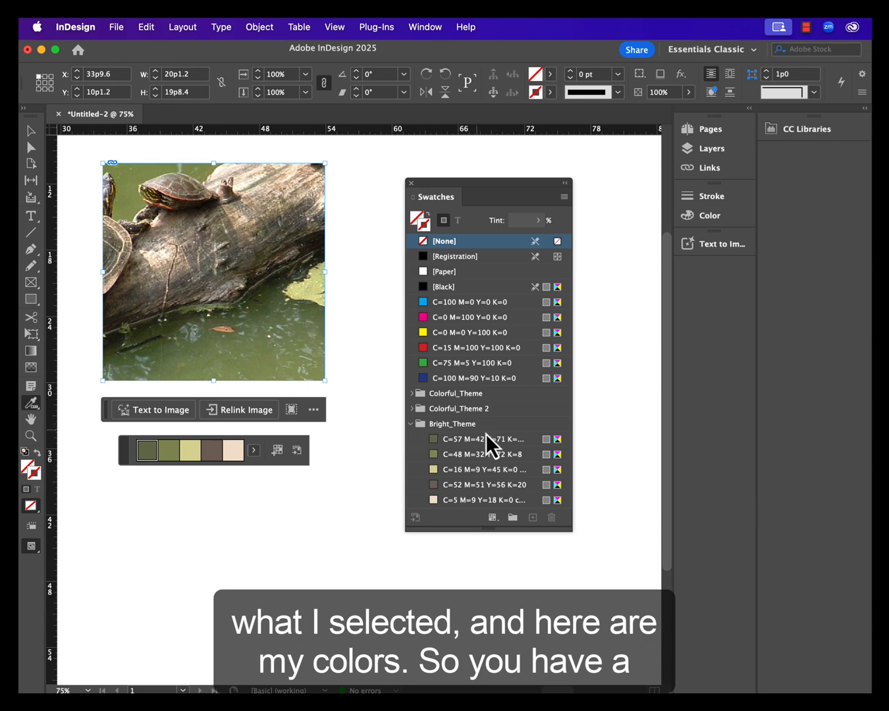
left_click_drag(497, 439, 600, 531)
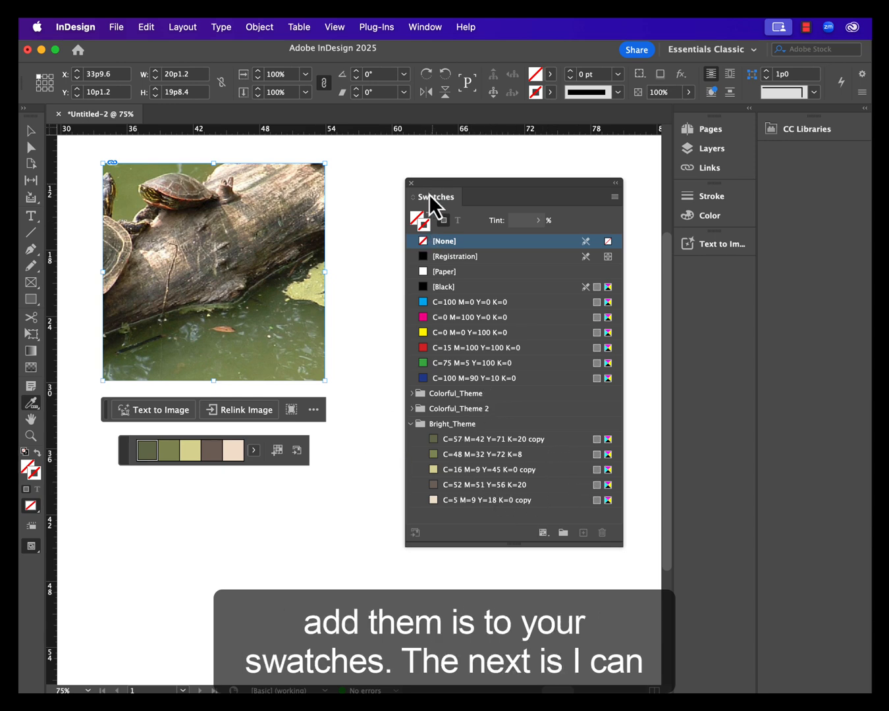
left_click_drag(429, 197, 695, 250)
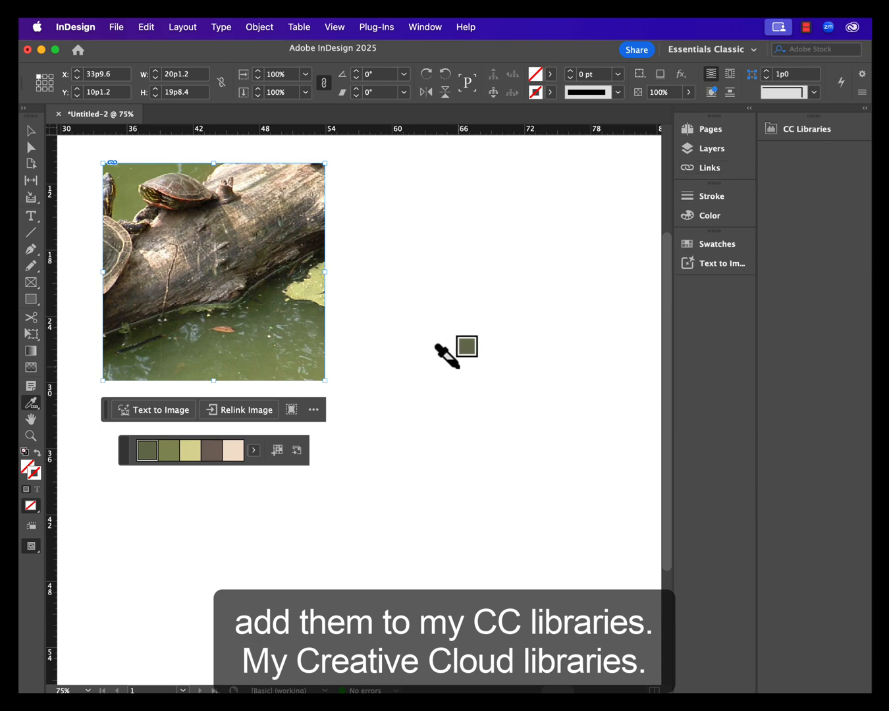
Step: Save the Bright color theme to the Color Theme Examples Creative Cloud library and collapse the library view
left_click(296, 451)
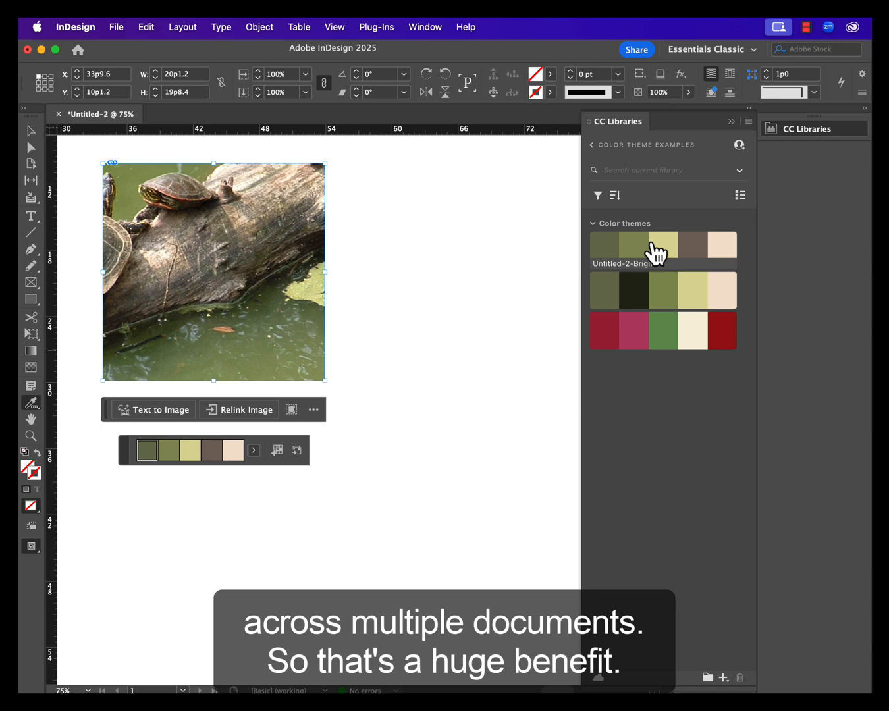
left_click(731, 121)
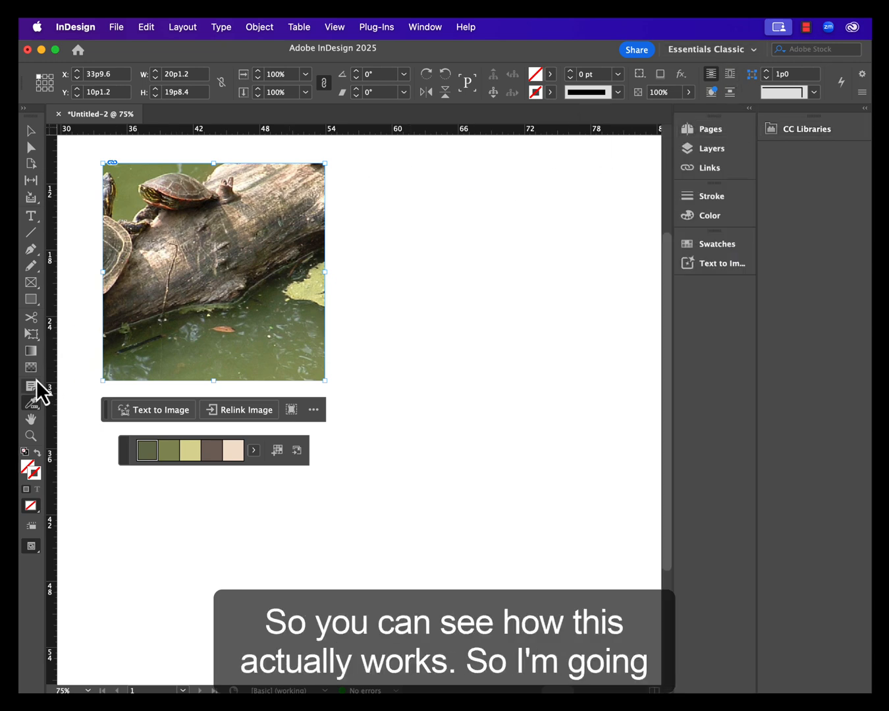
Step: Draw a rectangular frame about 20p1 by 19p8 beside the turtle photo and place tree frog.jpg in it
left_click(31, 285)
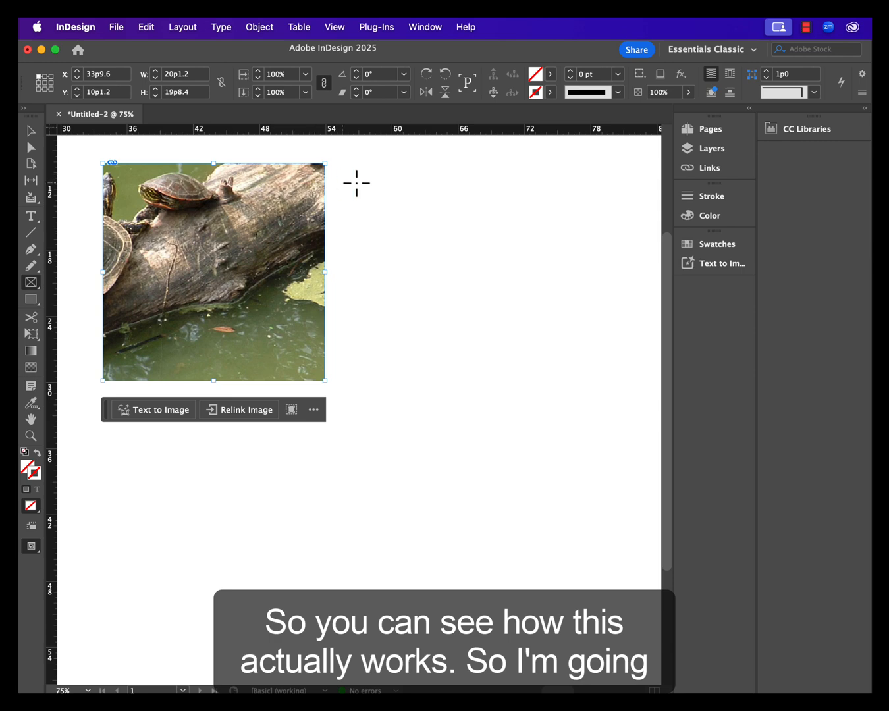
left_click_drag(337, 163, 558, 381)
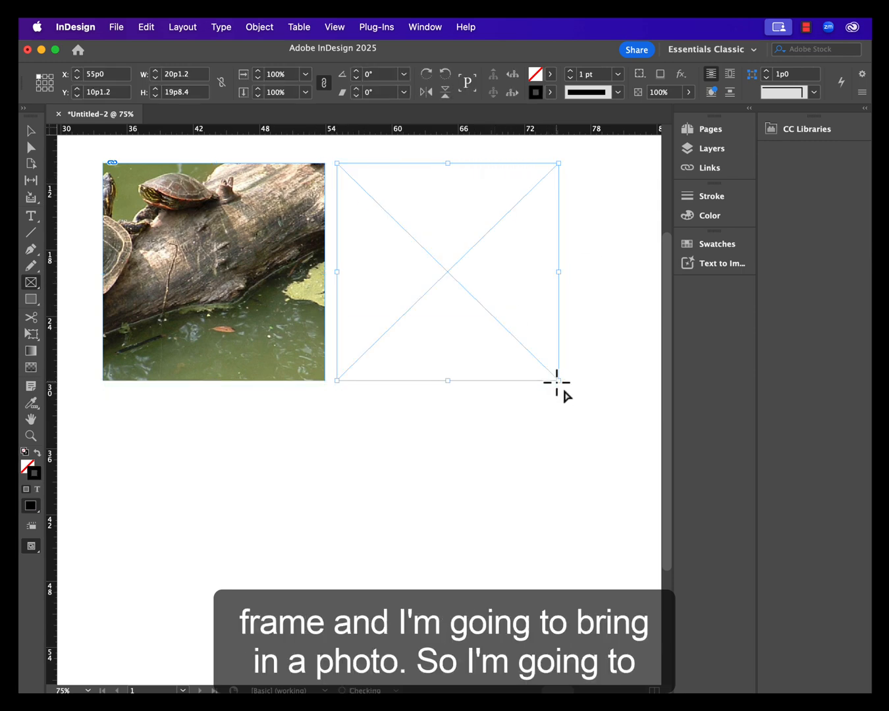
left_click(117, 27)
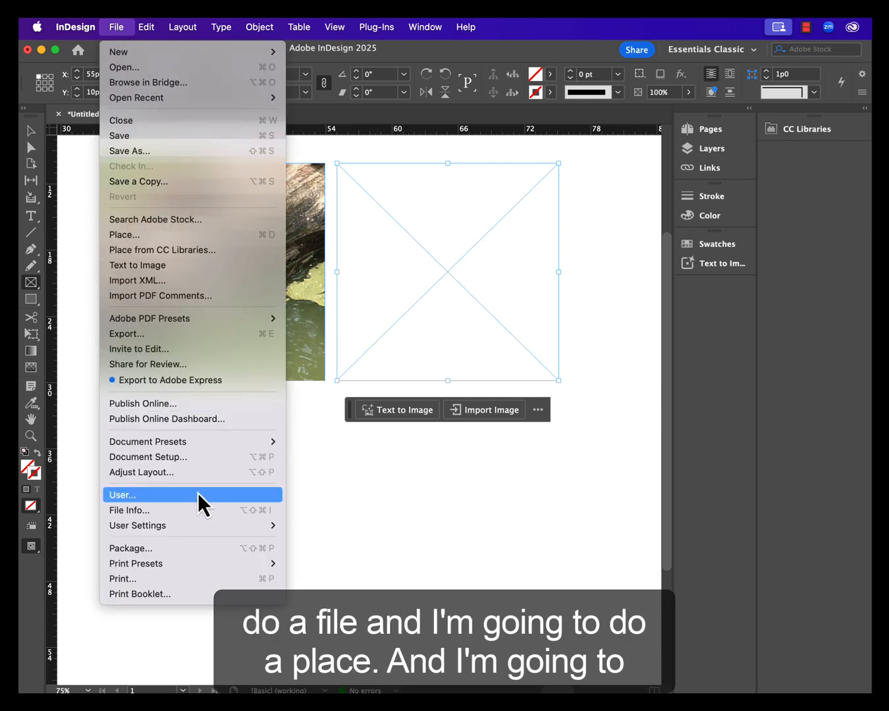
left_click(135, 237)
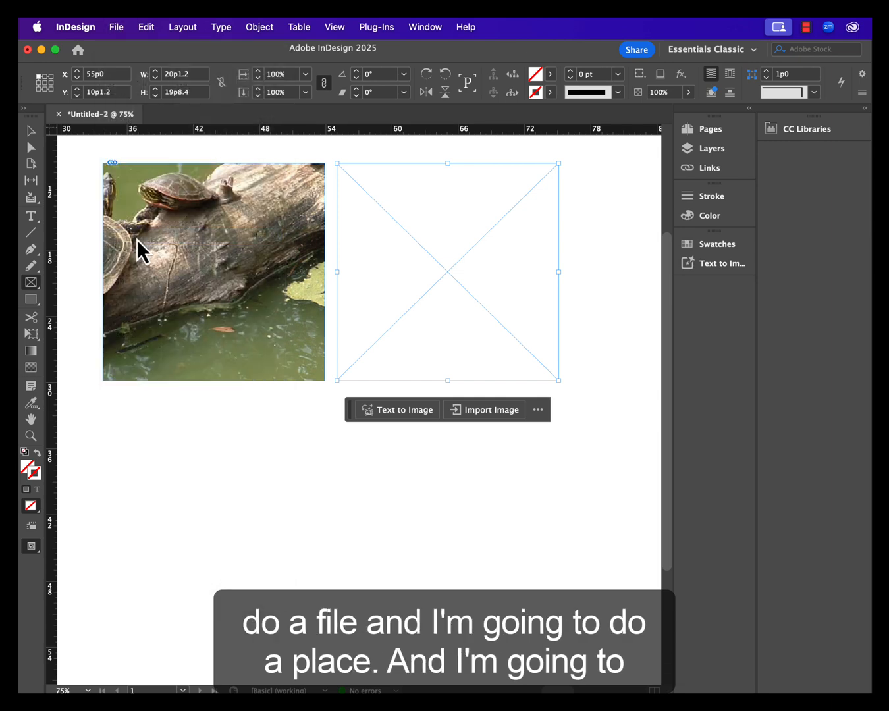
left_click(470, 257)
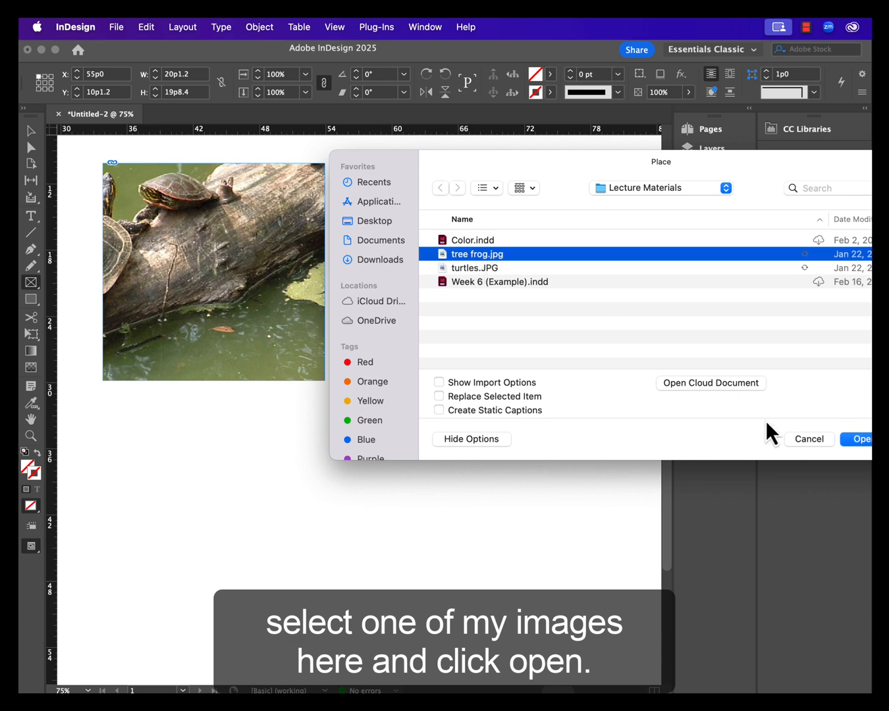
left_click(856, 441)
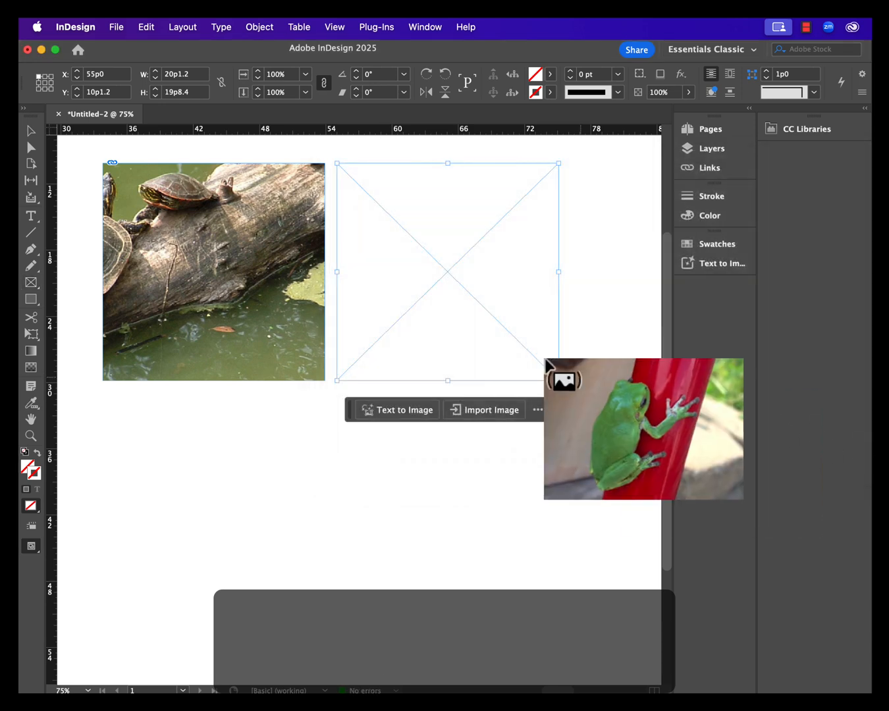
left_click(424, 293)
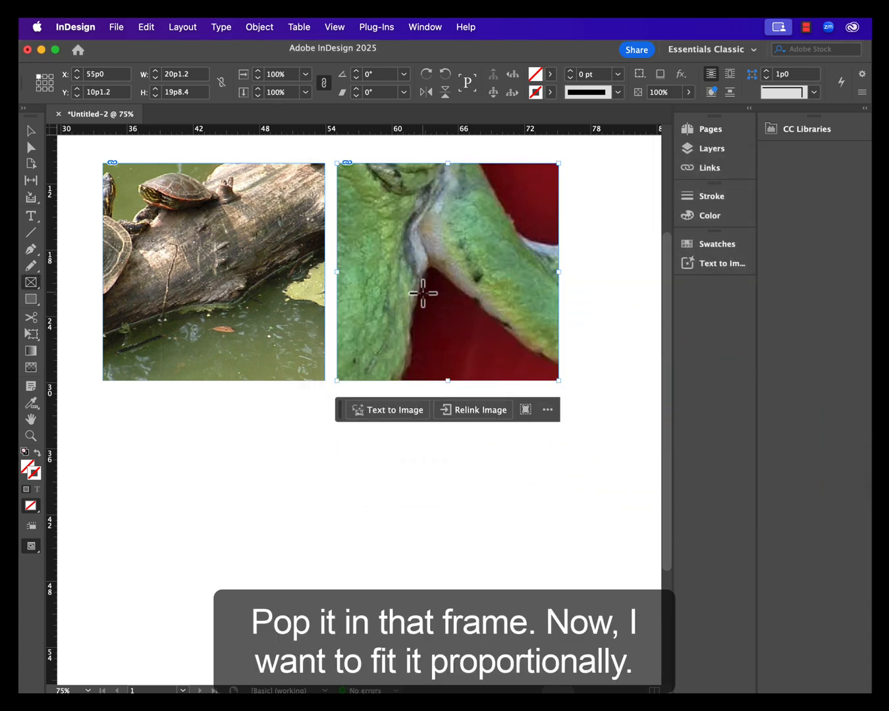
Step: Fit the tree frog photo so that it fills its frame proportionally
right_click(424, 293)
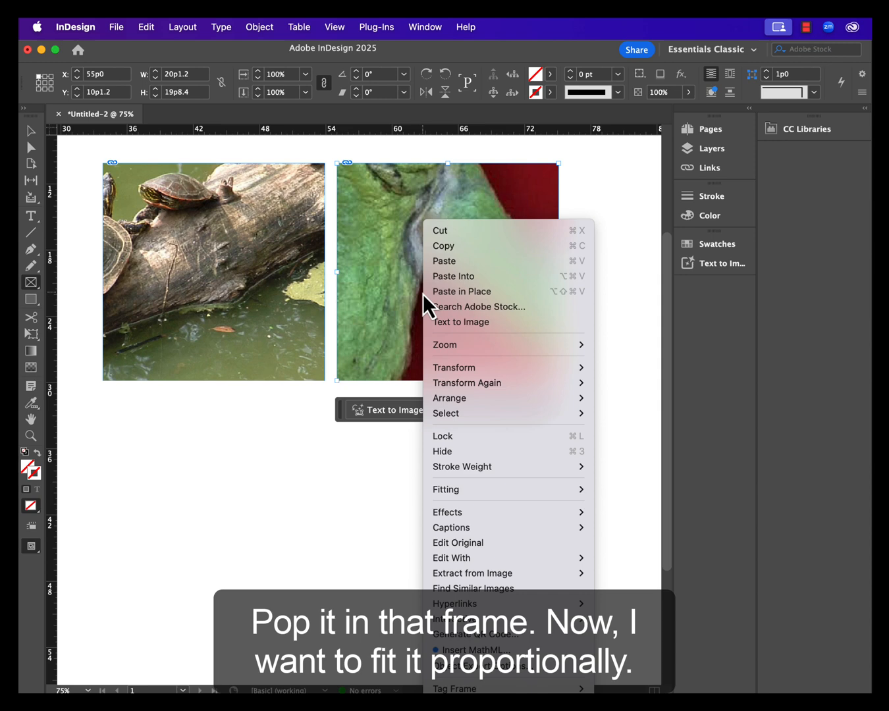
mouse_move(480, 492)
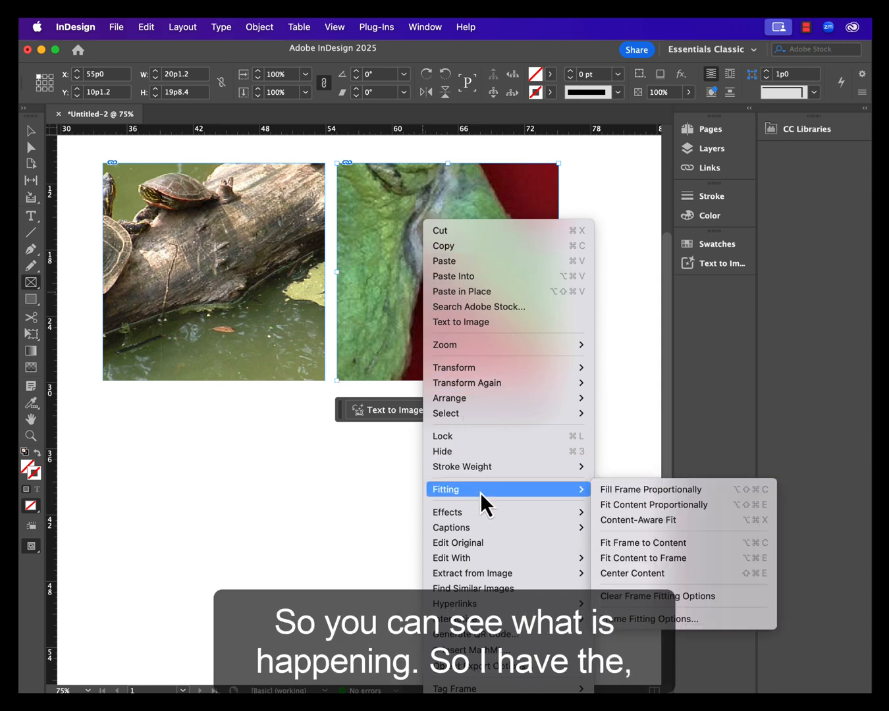
left_click(637, 495)
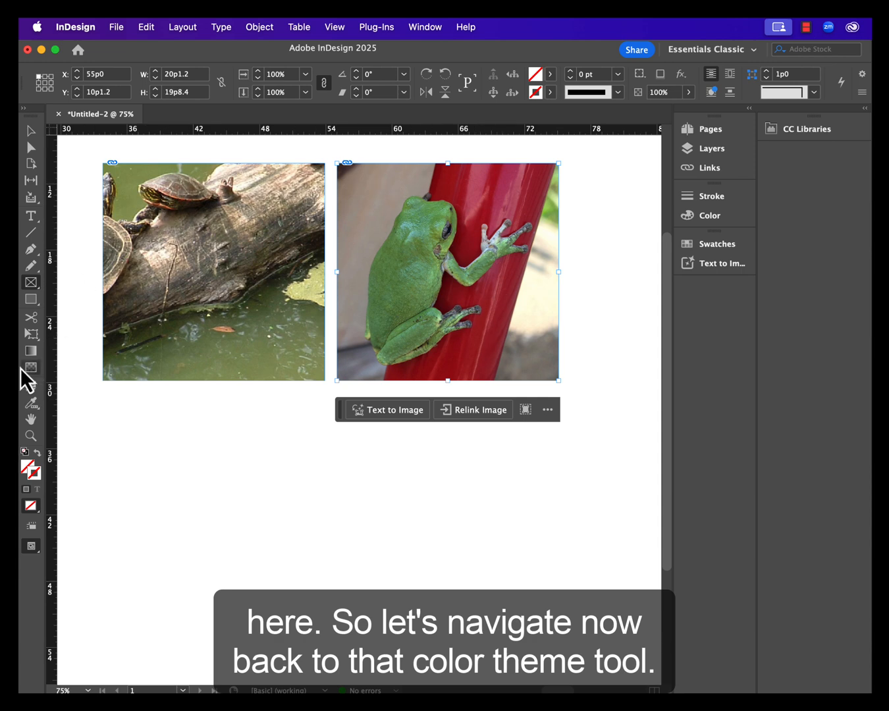
Step: Extract a color theme from the tree frog photo with the Color Theme tool and move the theme strip beneath that photo
left_click(33, 409)
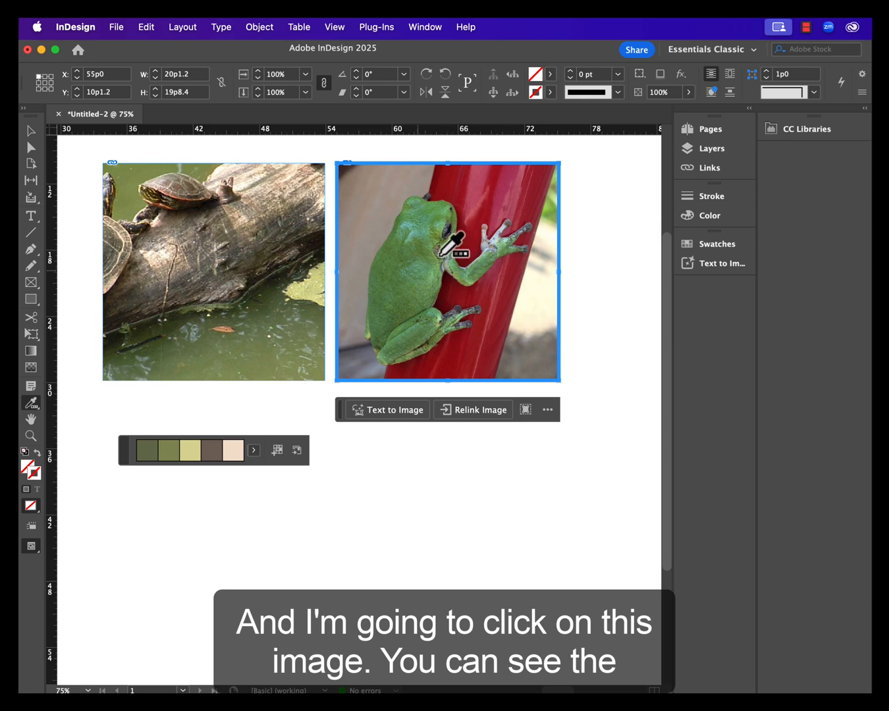
left_click(480, 298)
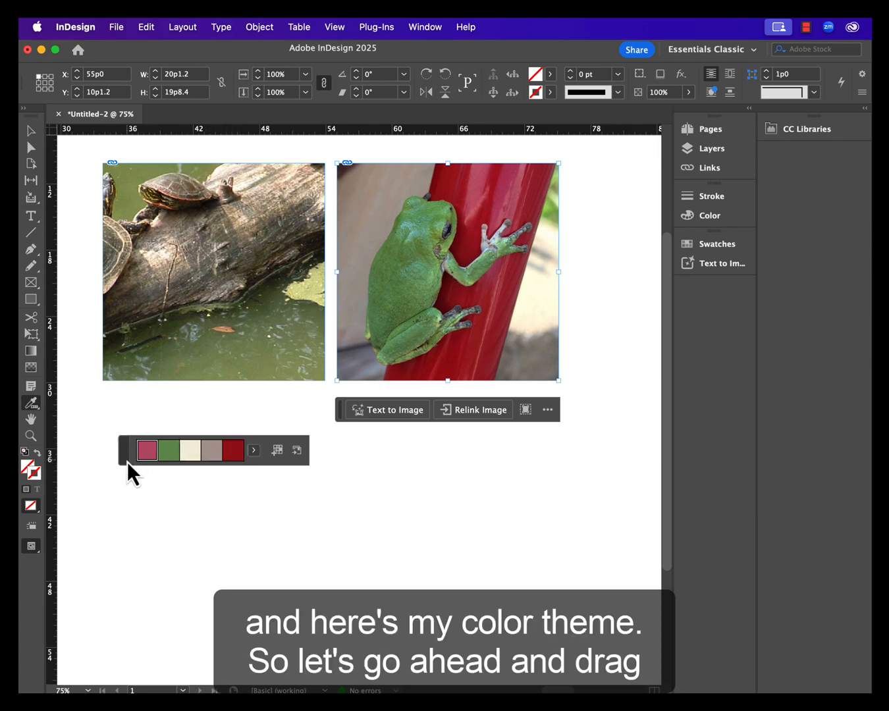
left_click_drag(123, 461, 361, 458)
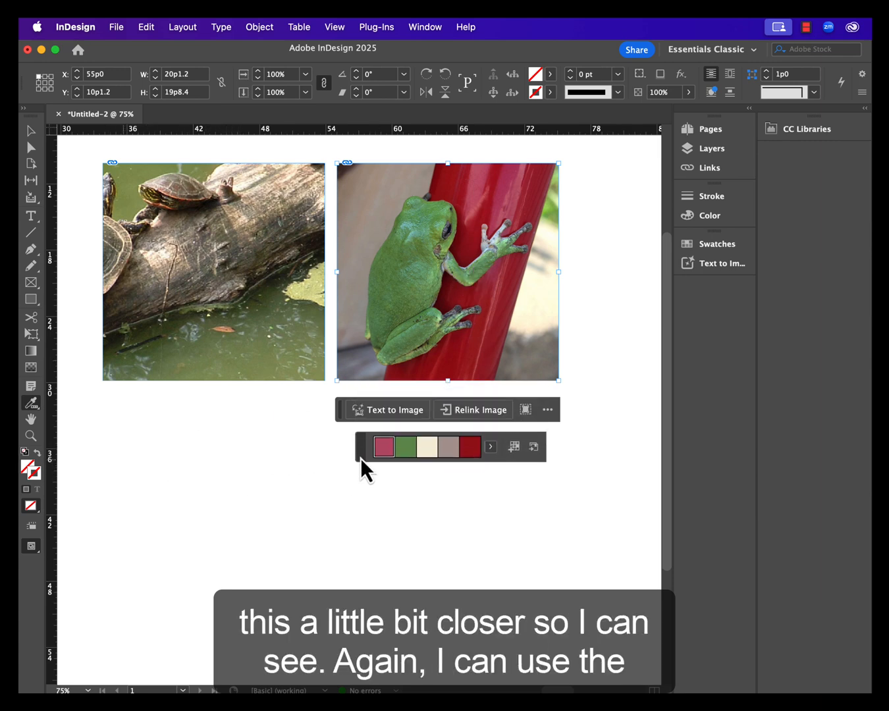
Step: Choose the Dark variation of the frog photo's color theme and add it to the document swatches
left_click(491, 449)
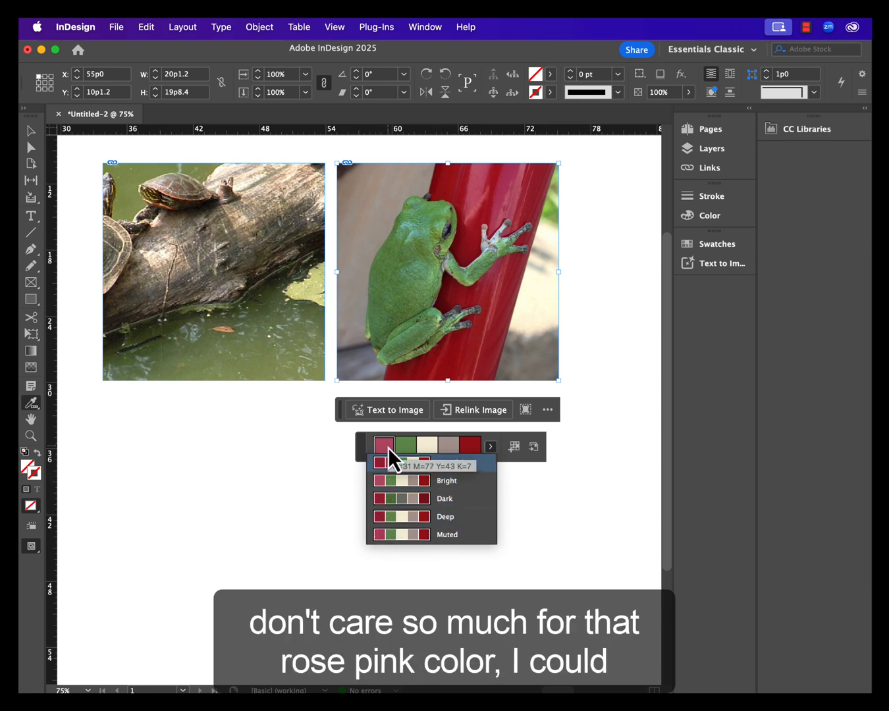
left_click(455, 498)
left_click_drag(395, 452, 522, 458)
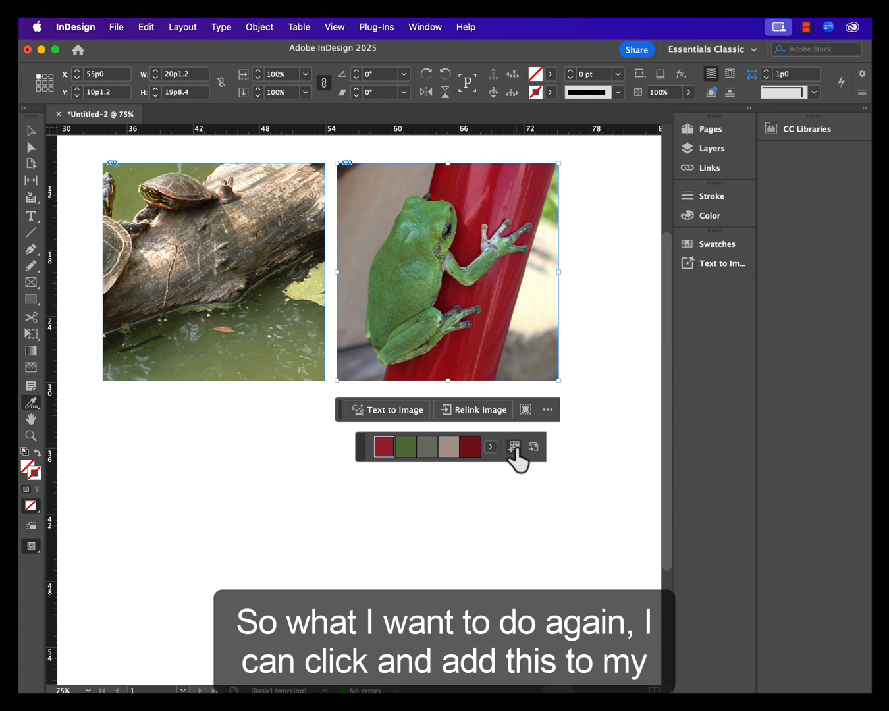
left_click(515, 450)
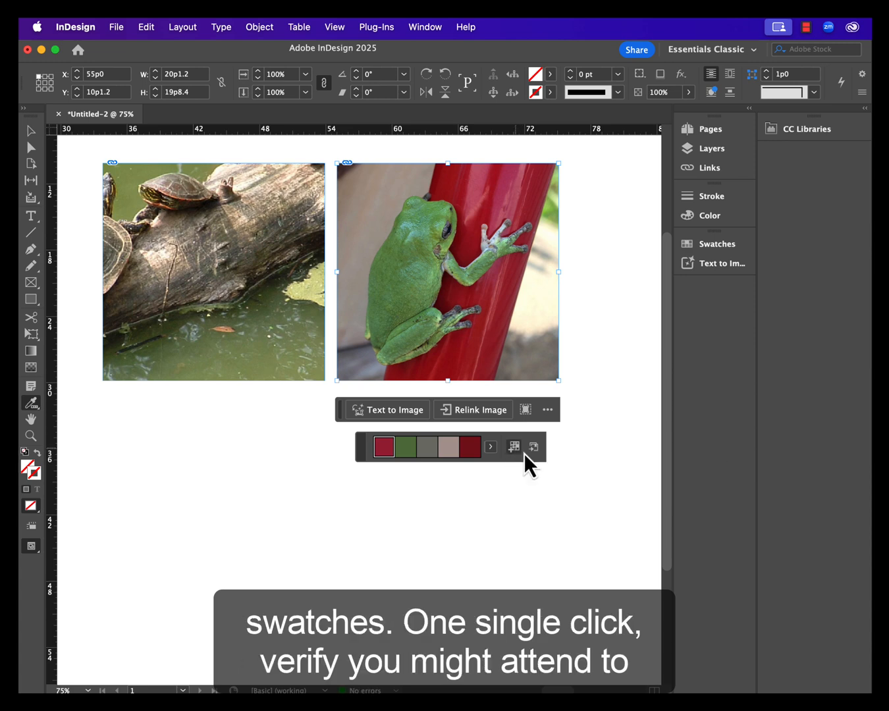
Step: Collapse the Bright_Theme group in the document swatches and expand the Dark_Theme group to check its colors
left_click(722, 244)
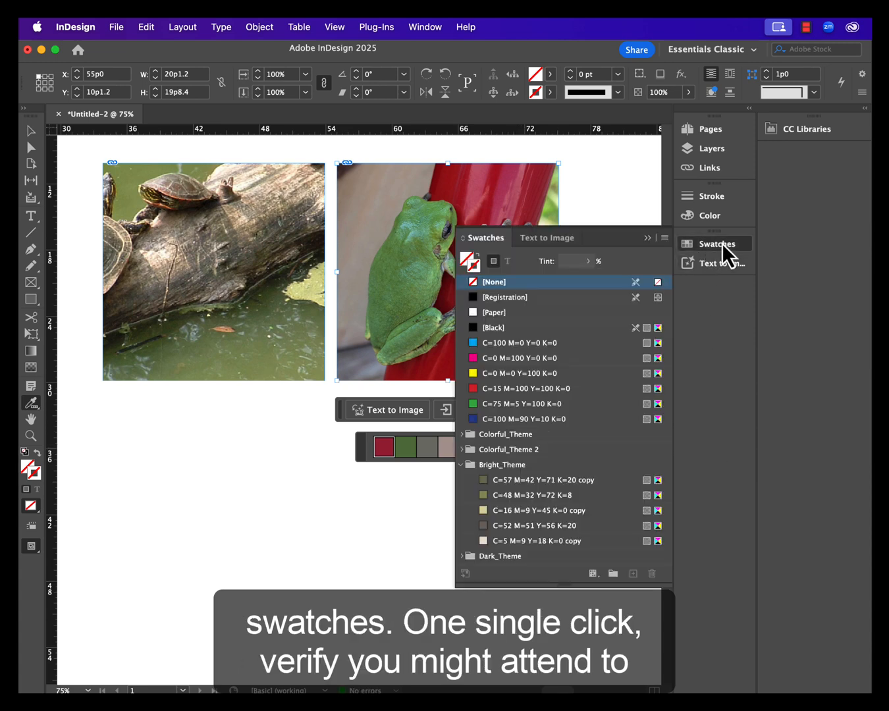
left_click(462, 465)
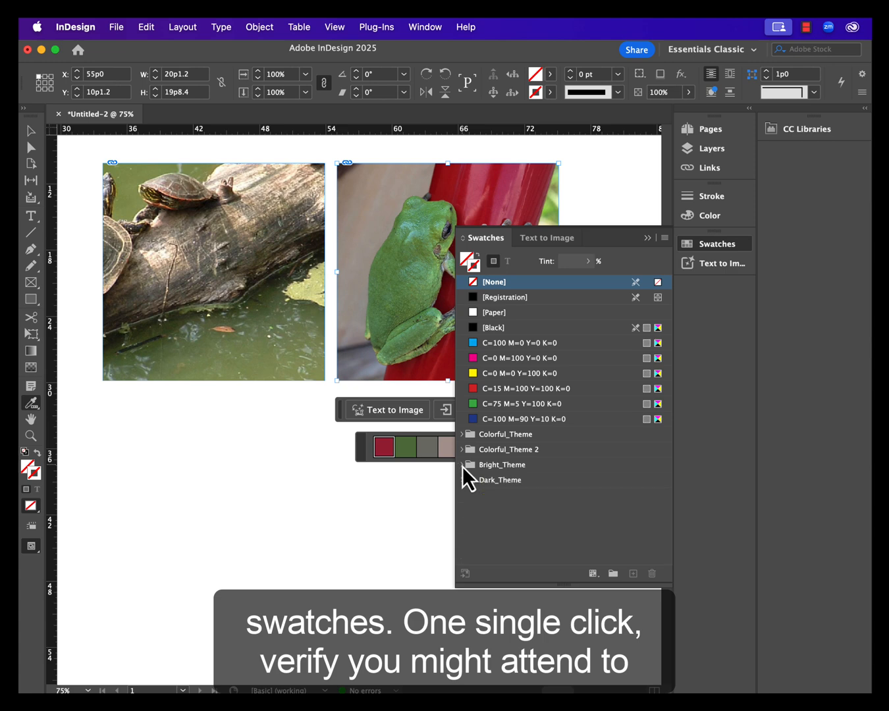
left_click(463, 481)
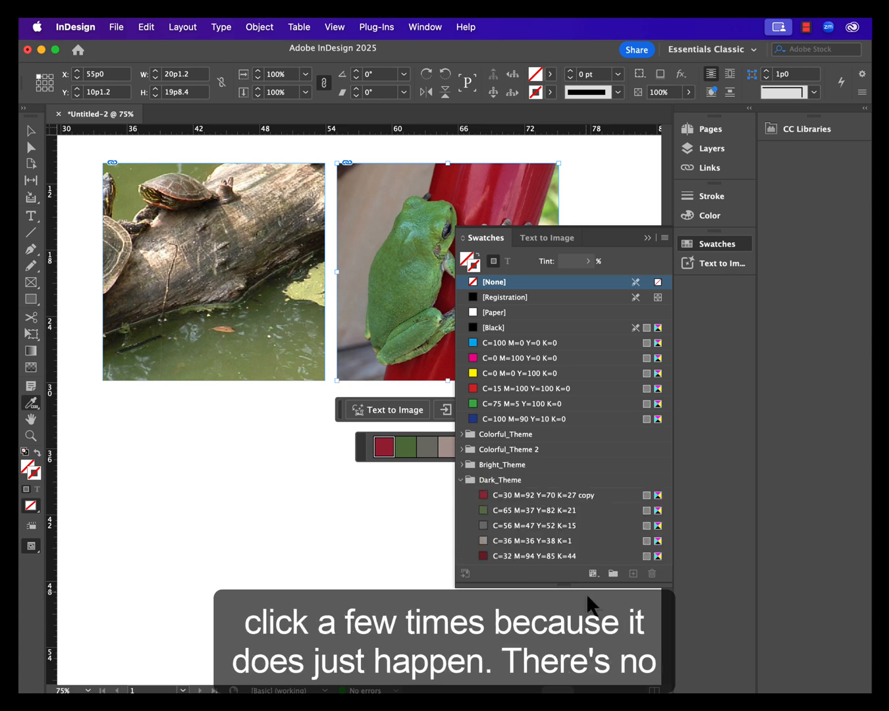
left_click_drag(587, 585, 588, 617)
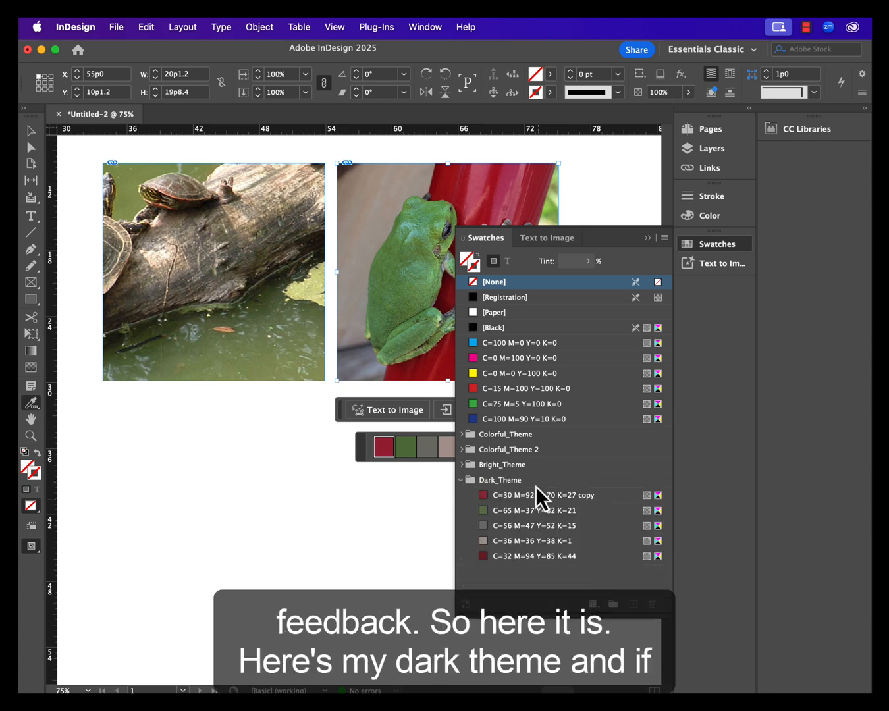
left_click(647, 238)
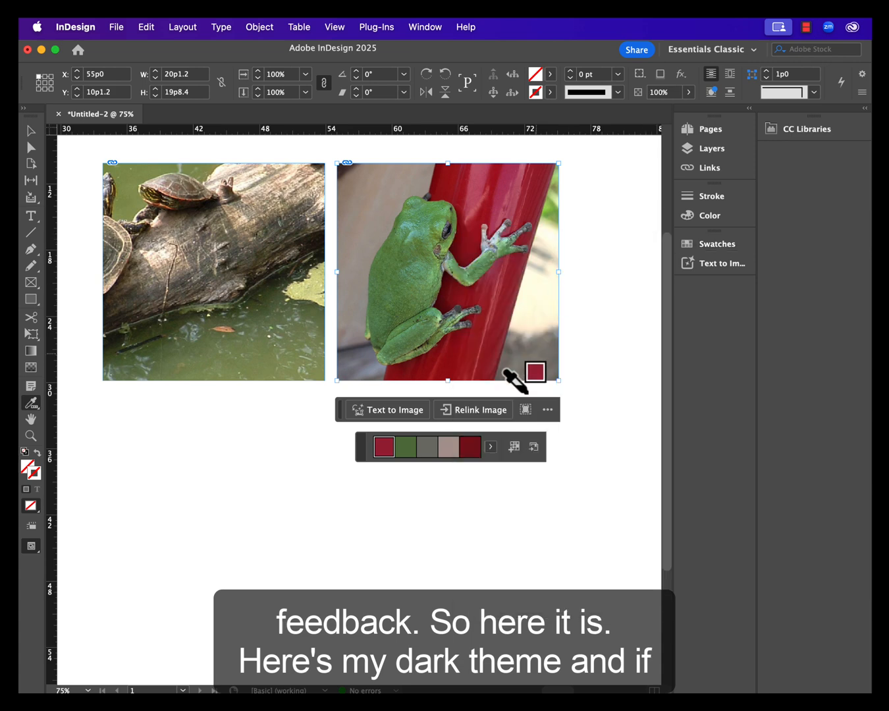
Step: Add the frog photo's Dark color theme to the Color Theme Examples Creative Cloud library and close the library view
left_click(533, 451)
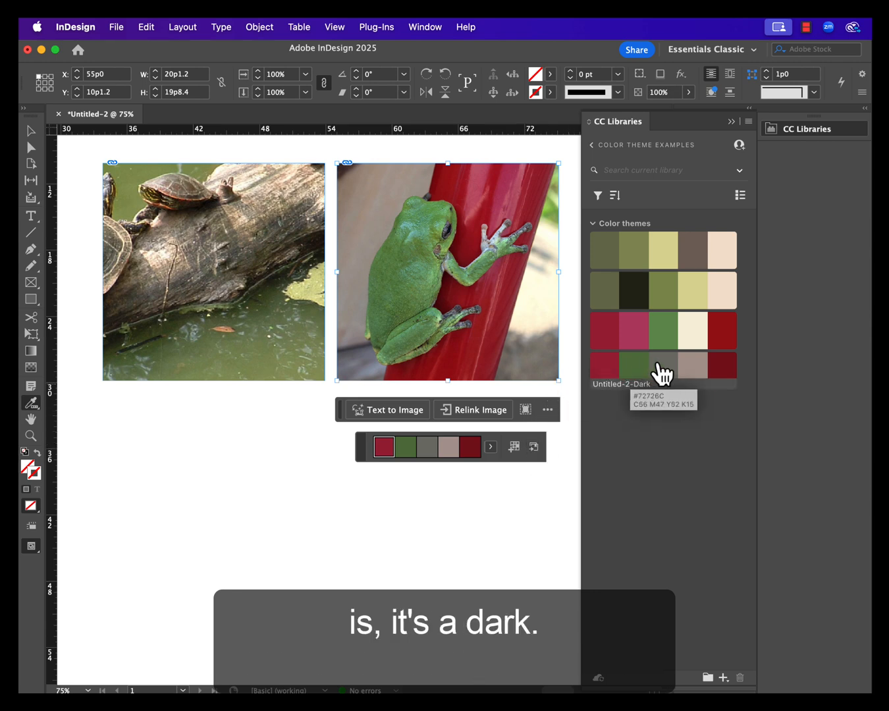
left_click_drag(604, 373, 552, 526)
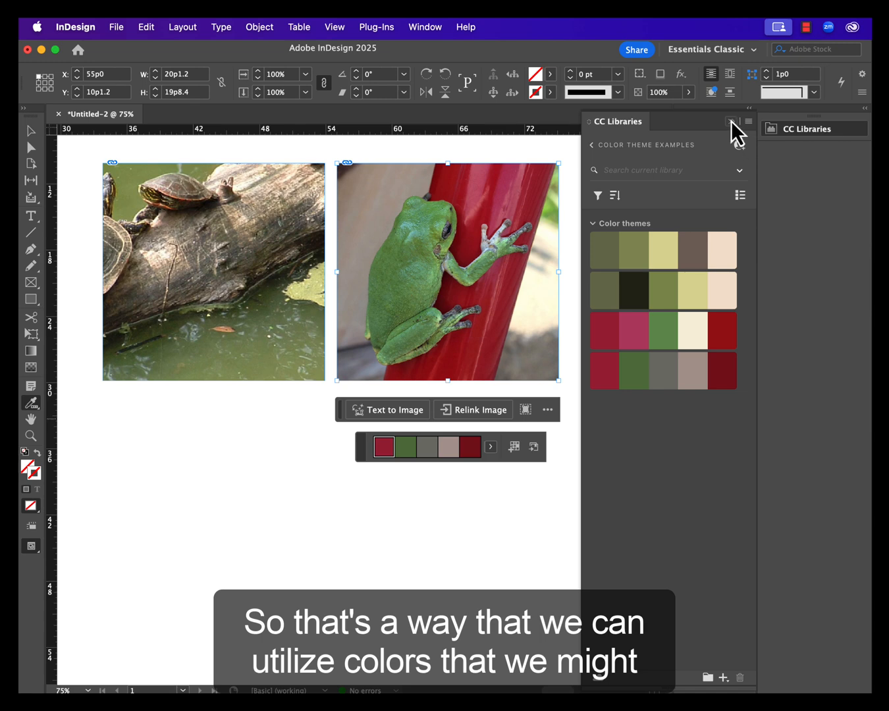
left_click(731, 121)
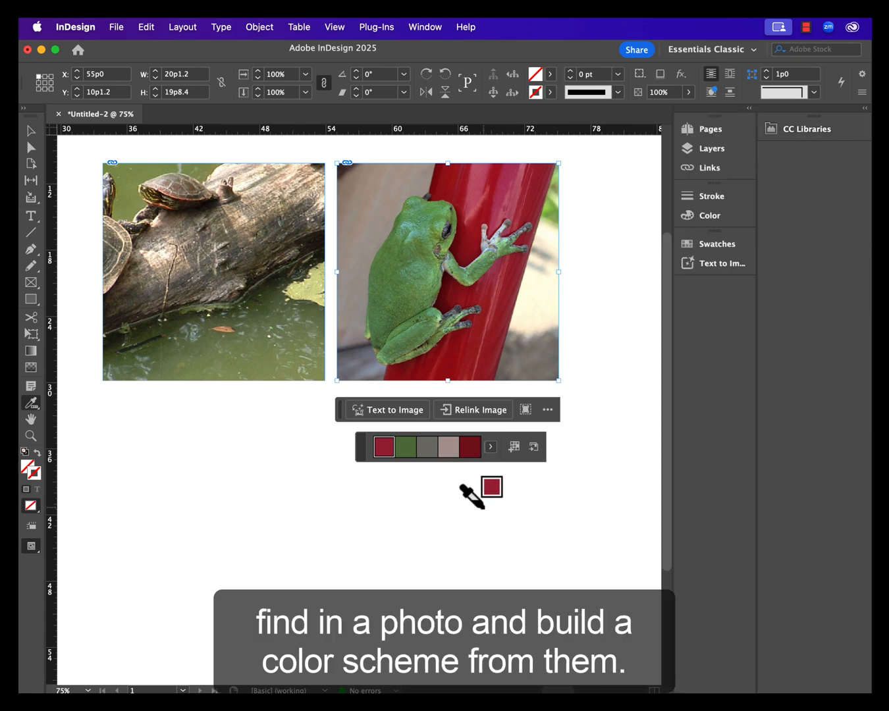